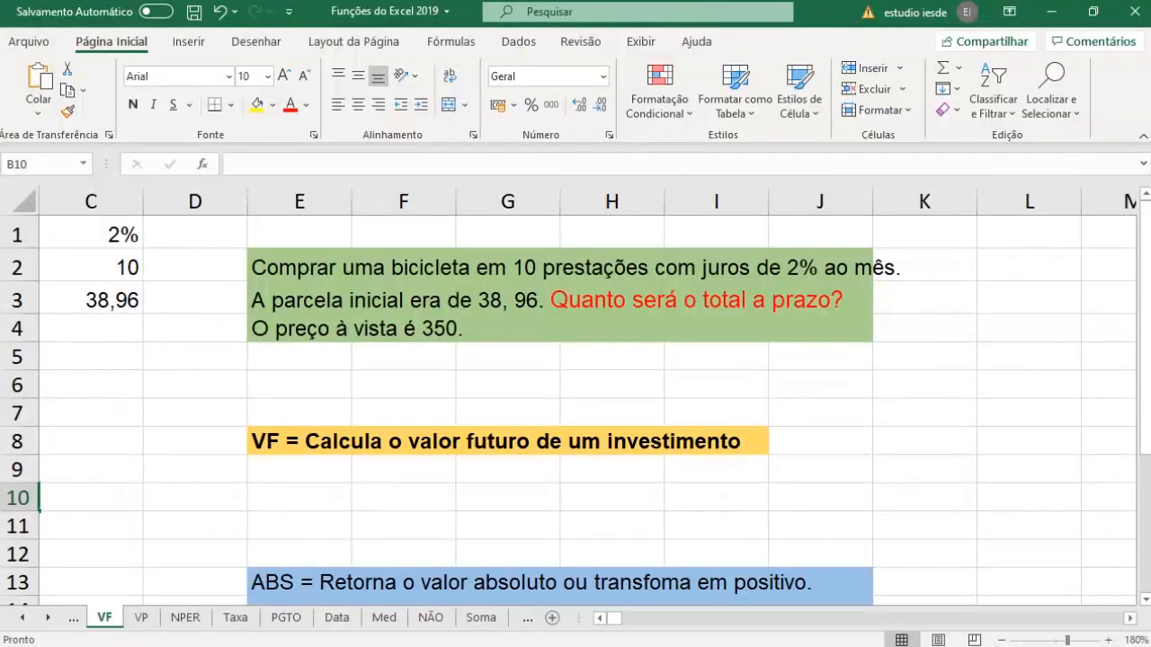
# Examine the VF formula in cell B6 and its absolute-value version in B9 on the VF sheet
pyautogui.click(600, 618)
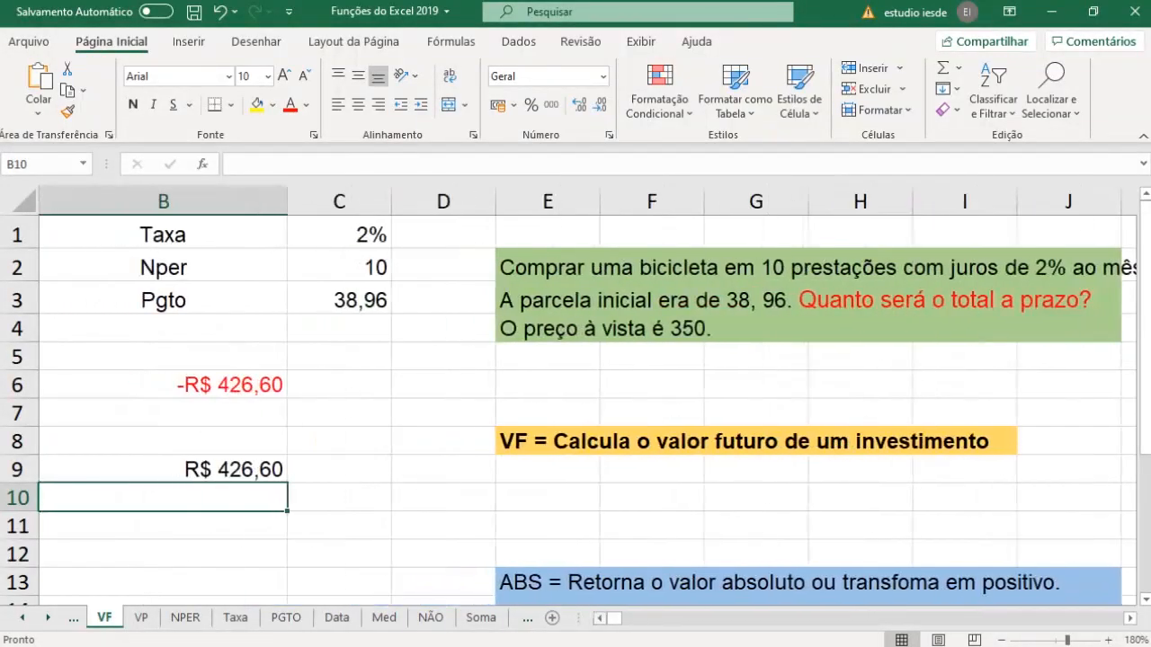
pyautogui.click(599, 619)
pyautogui.click(447, 470)
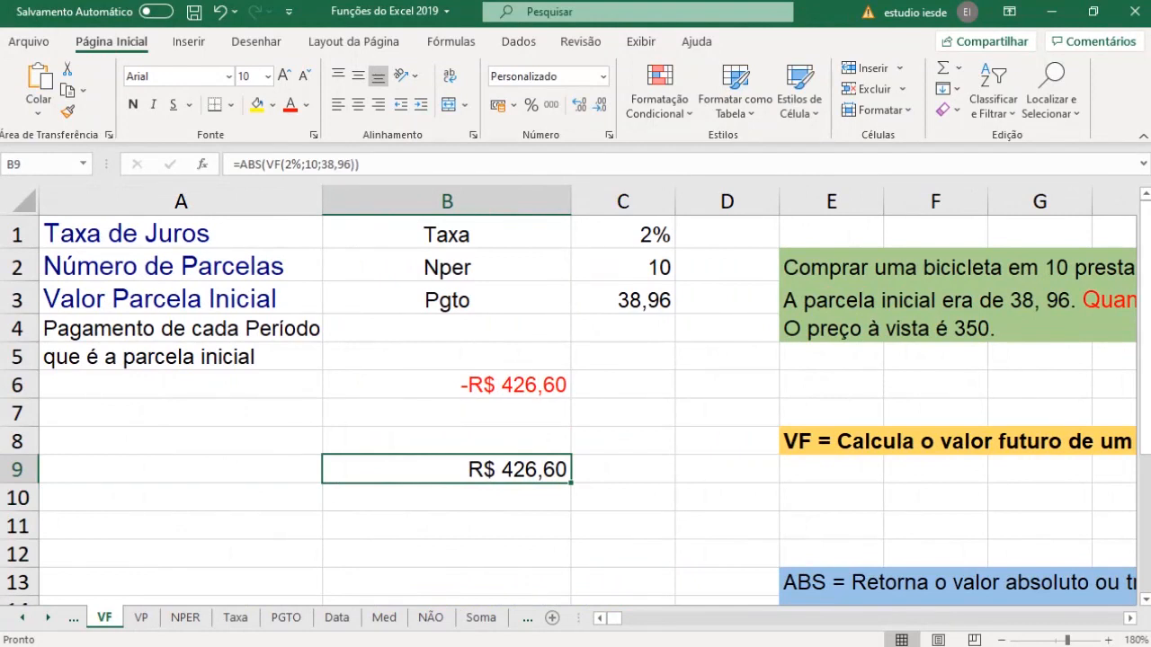
pyautogui.click(361, 165)
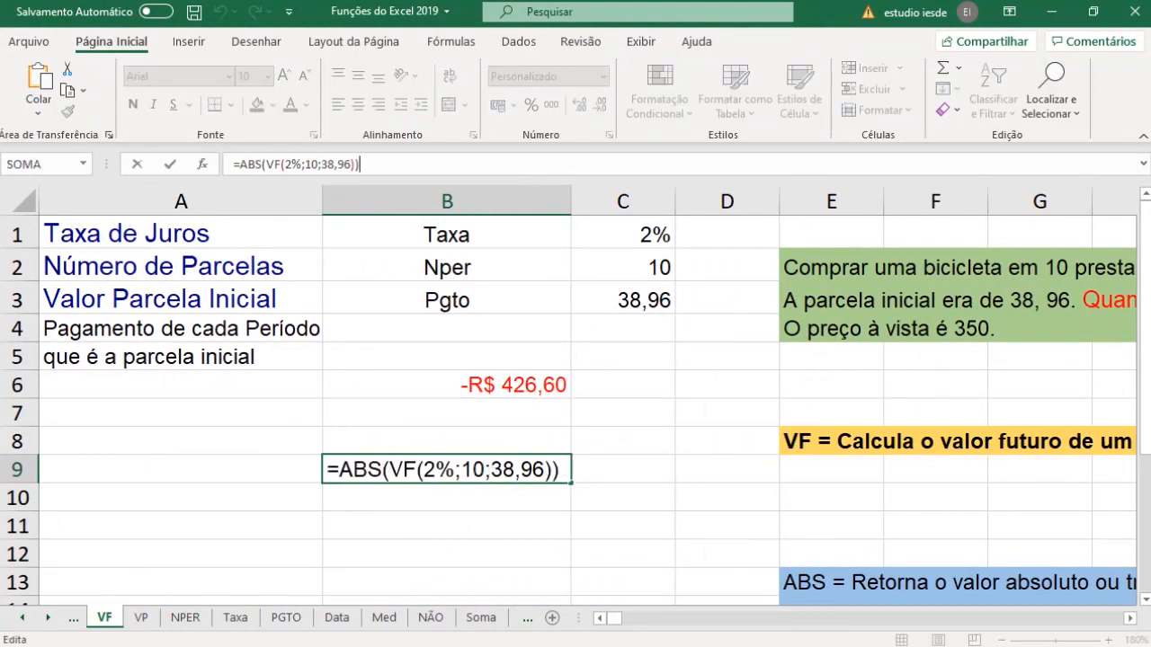
pyautogui.click(447, 385)
pyautogui.click(351, 165)
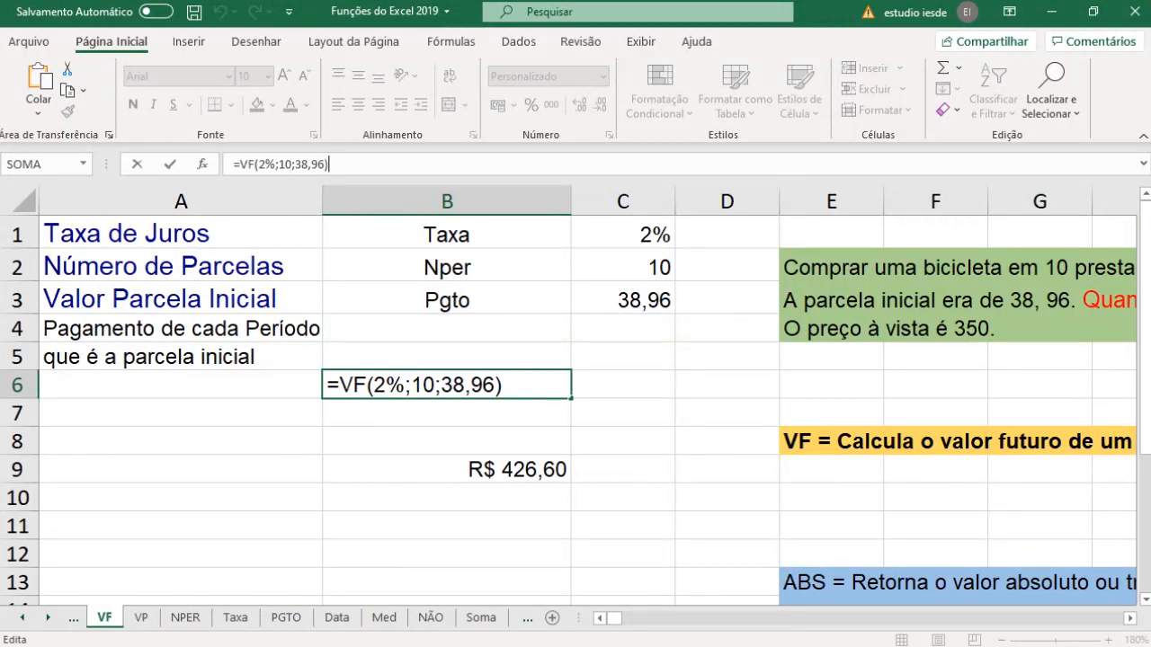
pyautogui.click(447, 470)
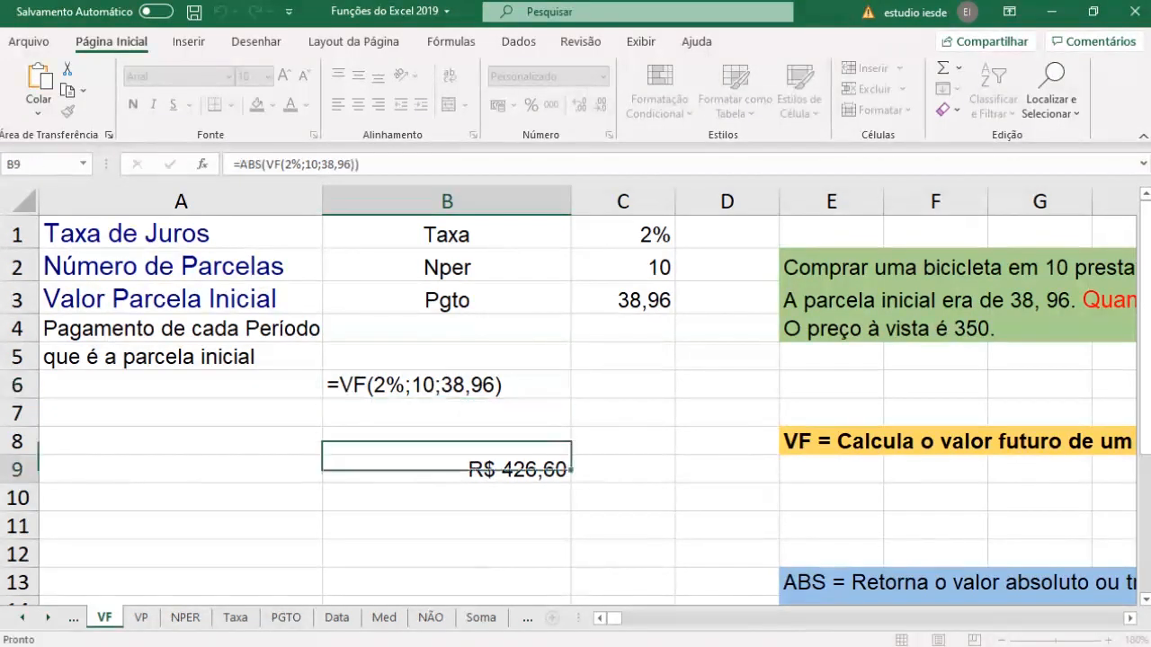
pyautogui.press('F2')
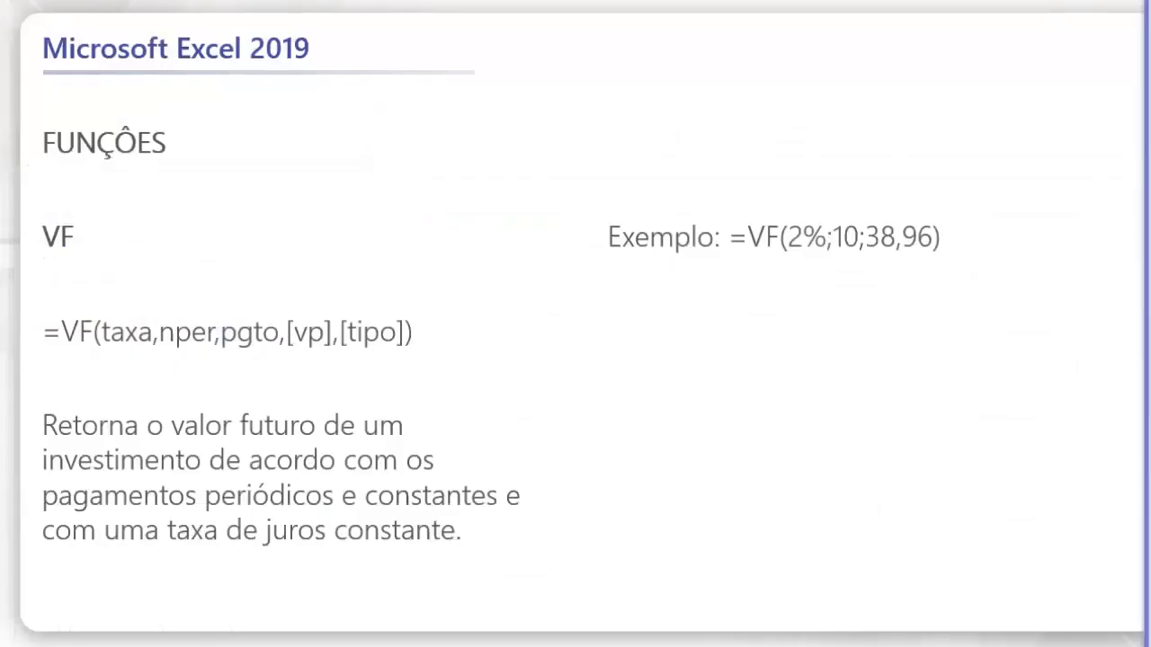
# Read the bicycle purchase problem on the VP sheet and examine the present-value formula in cell B8
pyautogui.press('Right')
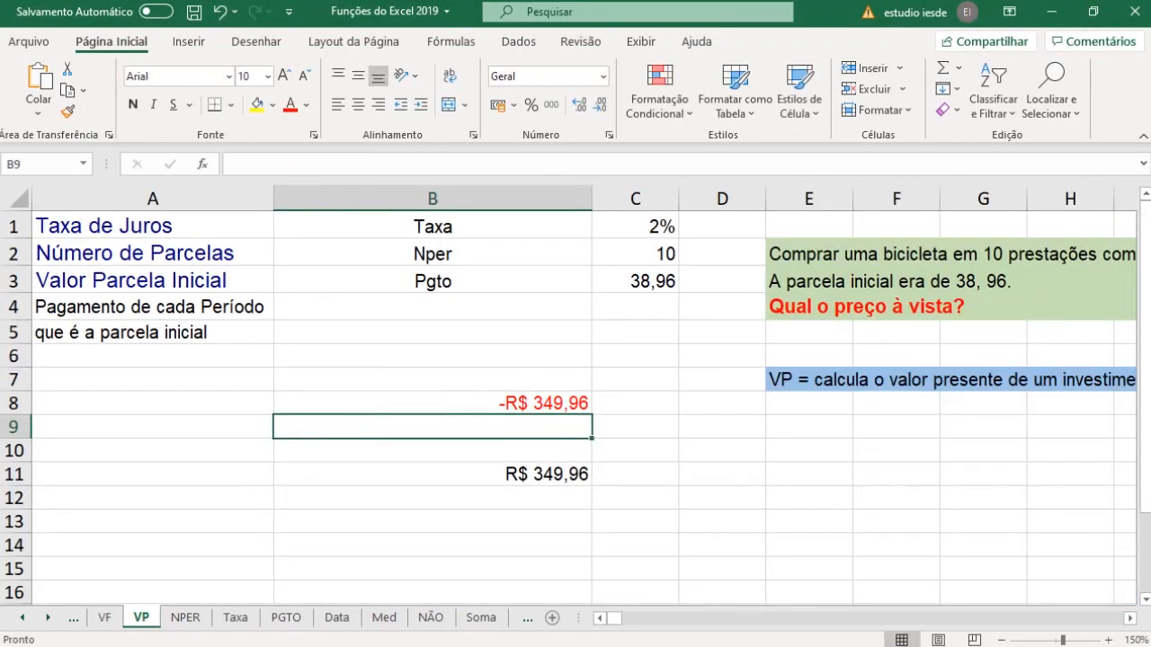
pyautogui.hscroll(2, 575, 395)
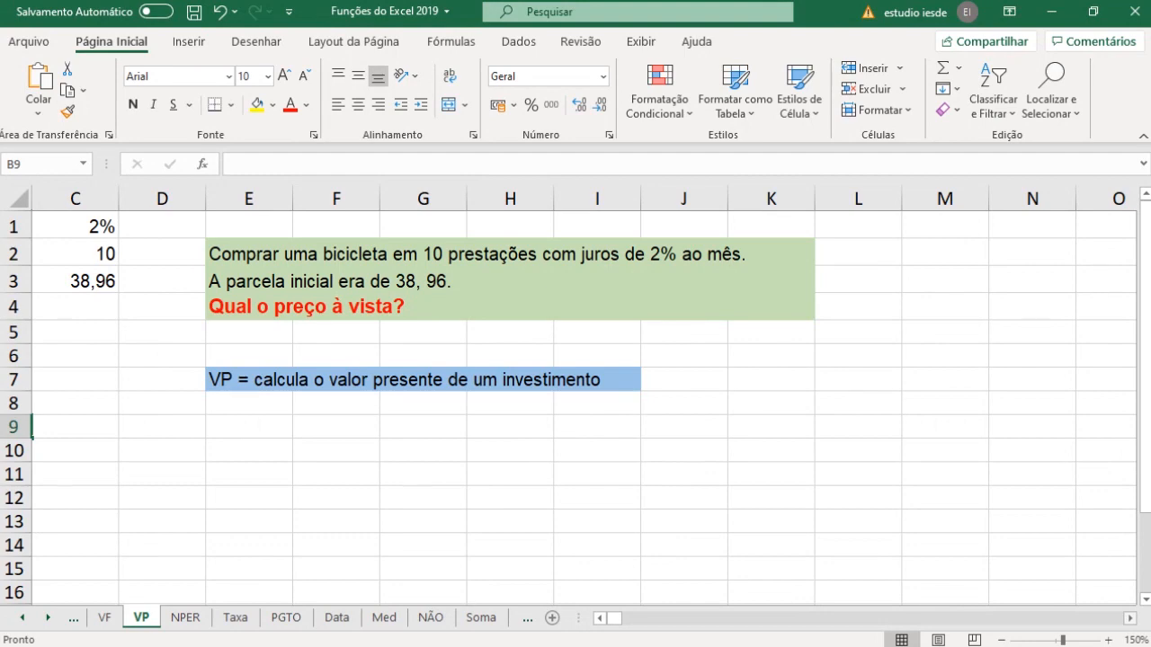
pyautogui.hscroll(-4, 583, 395)
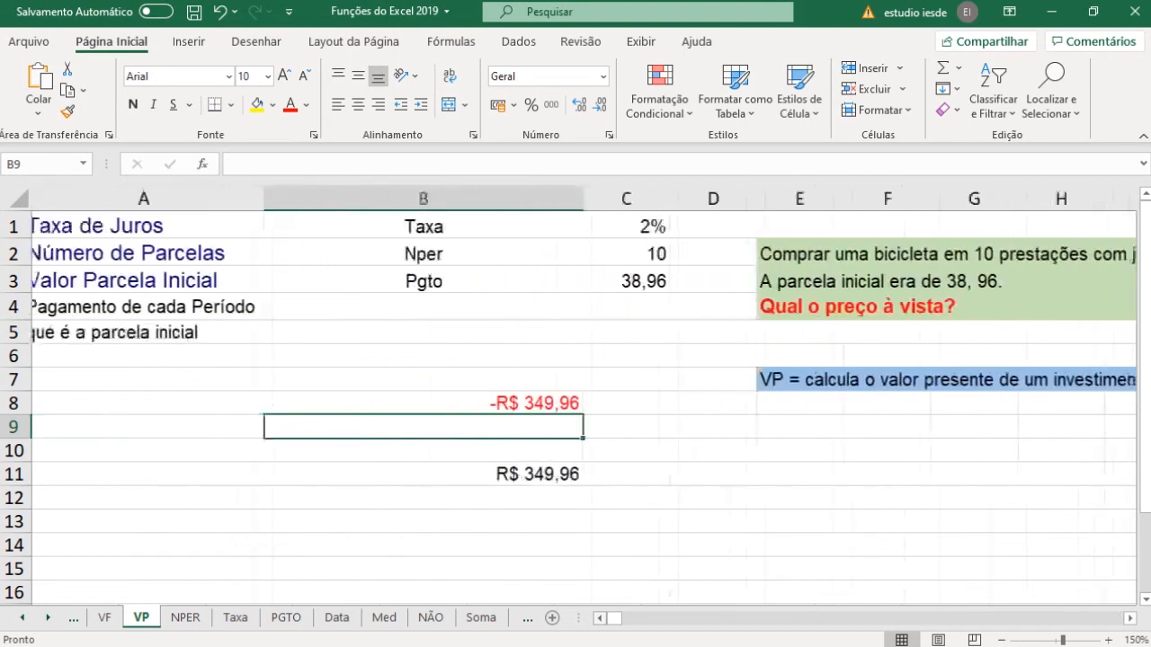
pyautogui.click(433, 403)
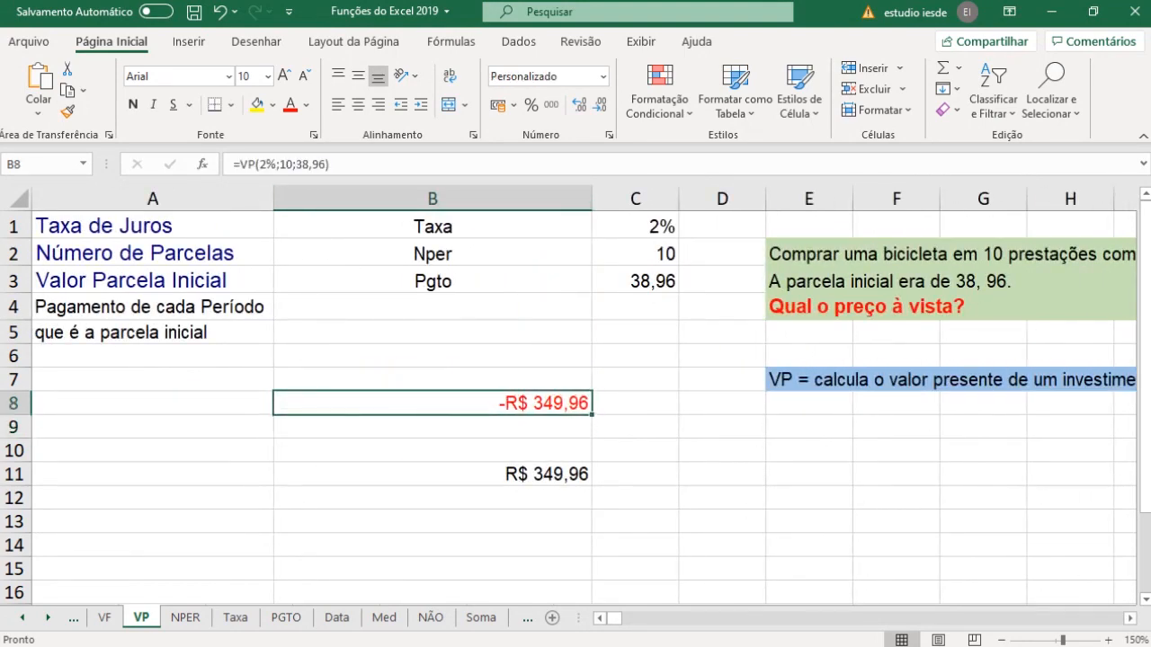
pyautogui.press('F2')
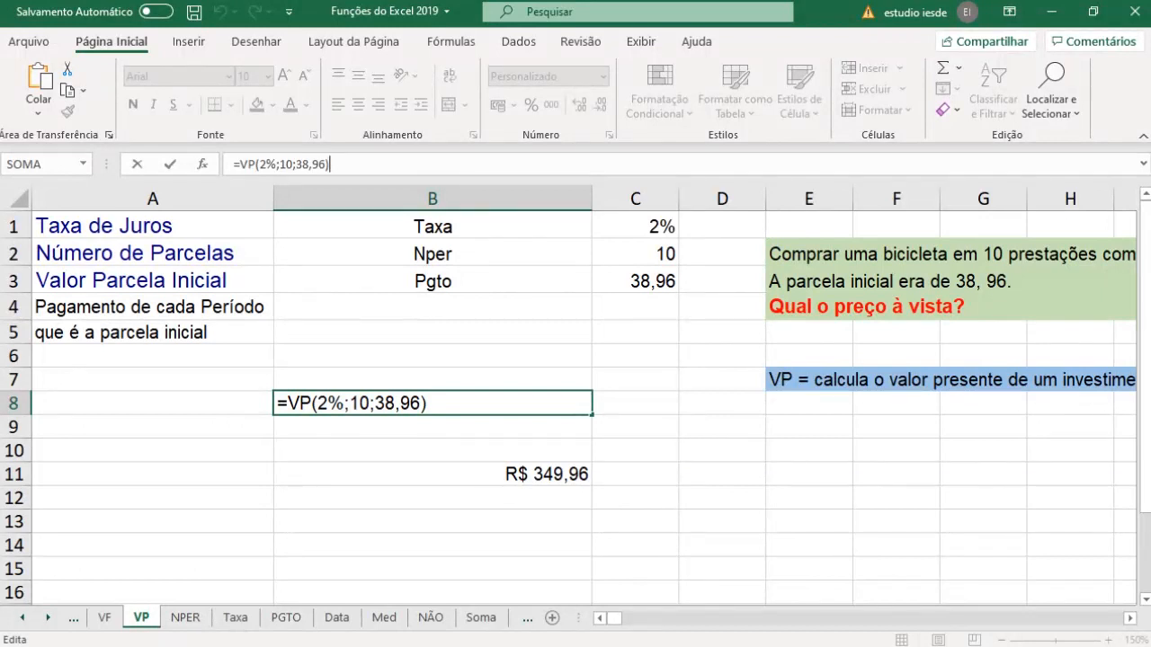
pyautogui.press('Return')
# Examine the ABS version of the present-value formula in cell B11, leaving it as is
pyautogui.press('Down')
pyautogui.press('Down')
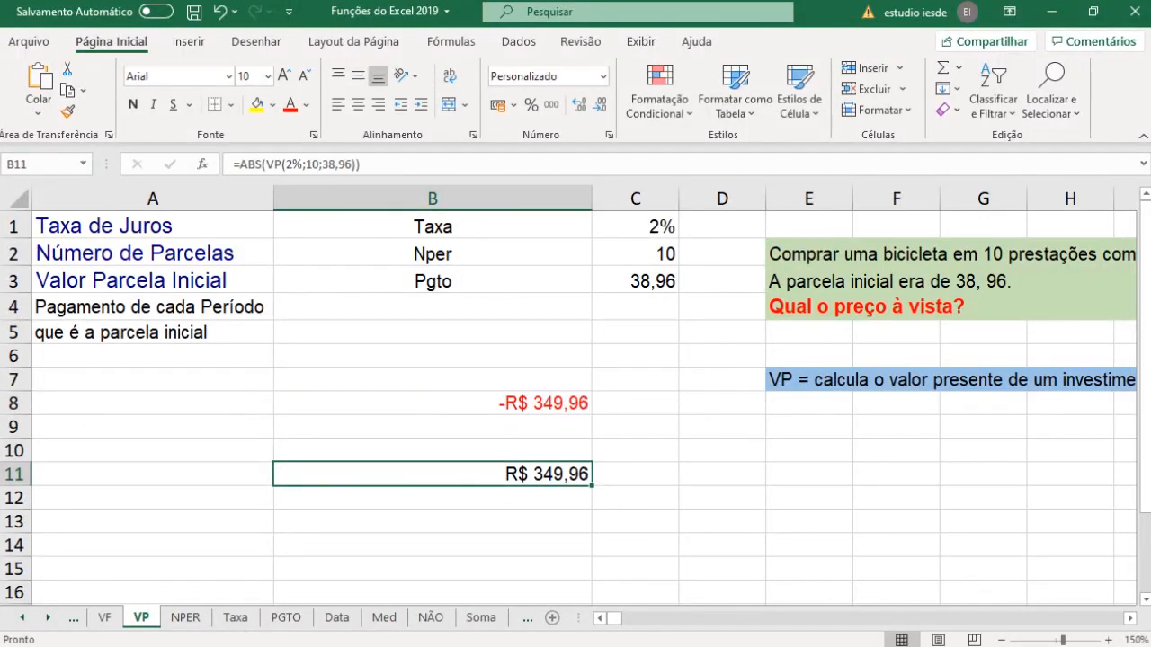
pyautogui.press('F2')
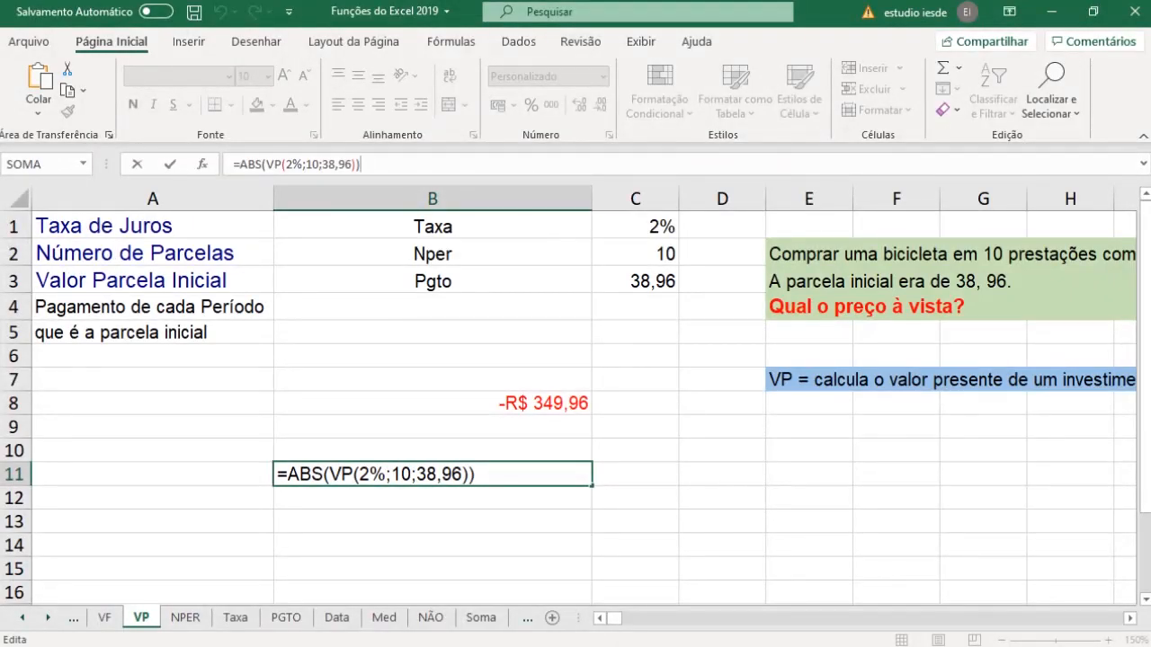
pyautogui.press('Return')
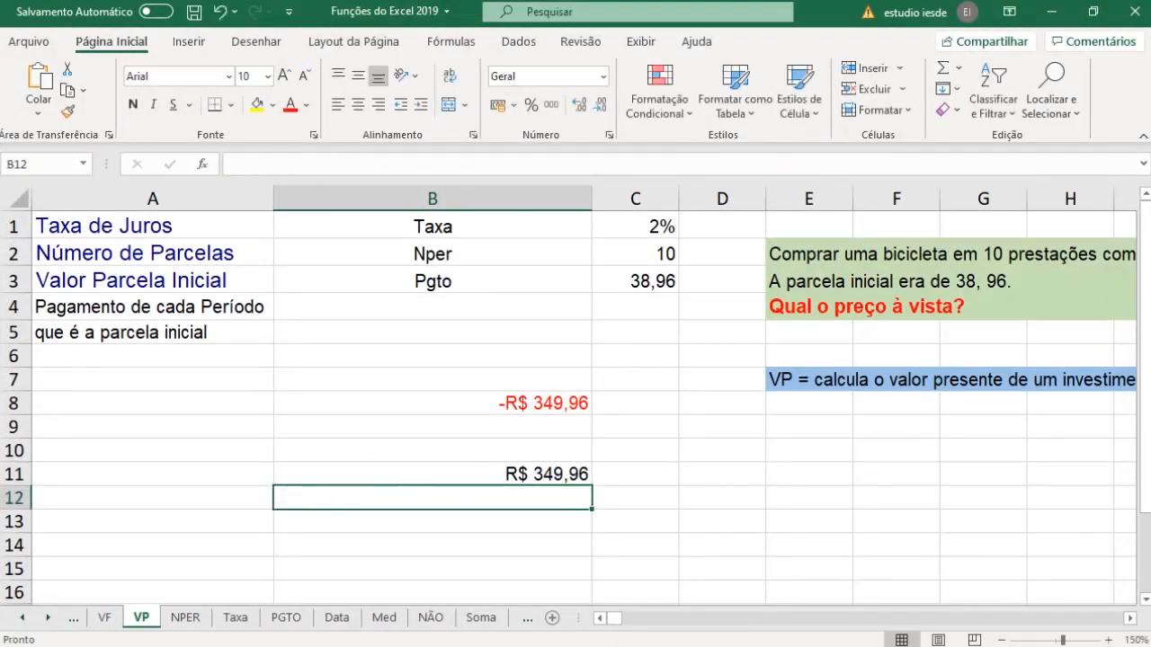
# Read the installment-count problem on the NPER sheet and examine the NPER formula in cell B8
pyautogui.click(185, 618)
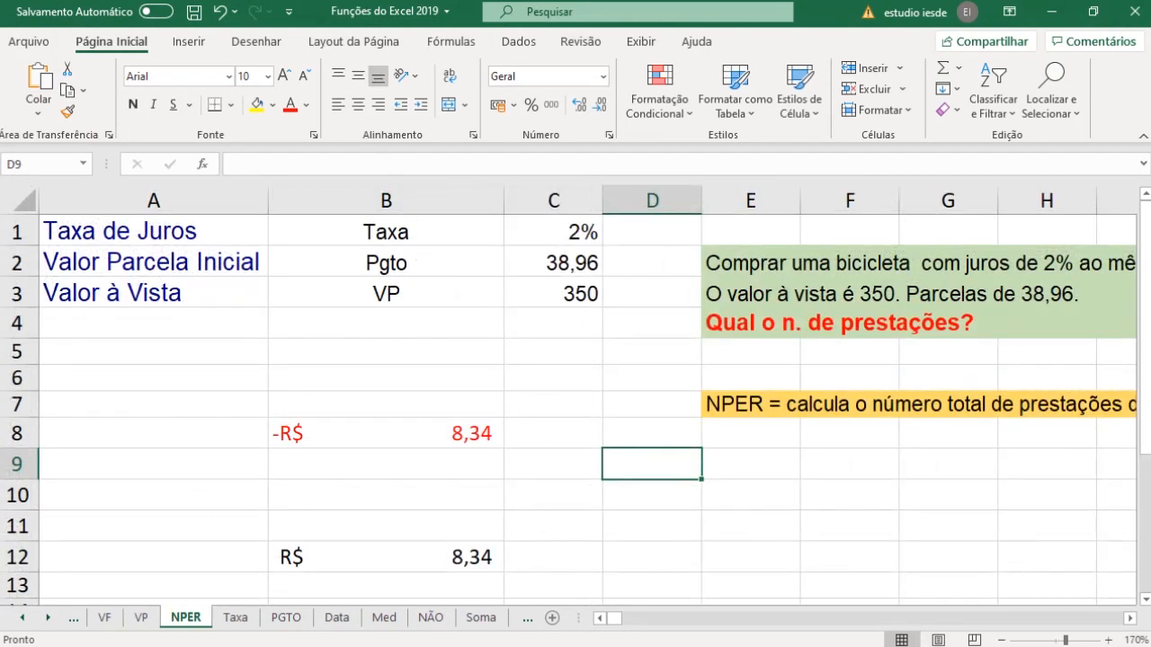
pyautogui.hscroll(1, 586, 396)
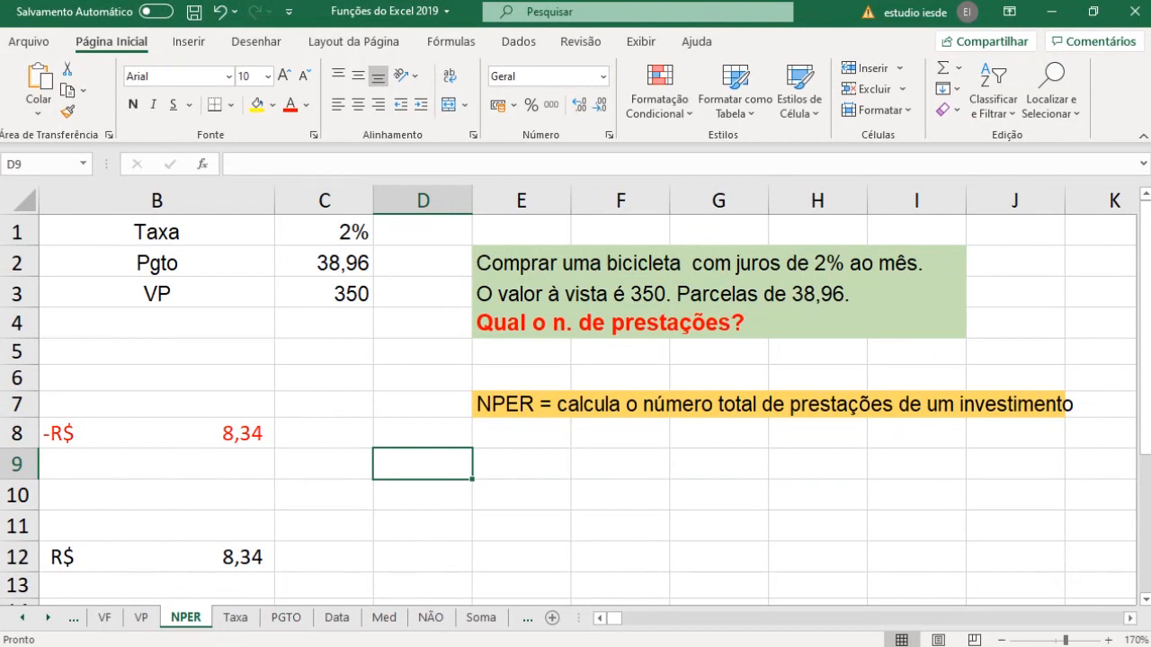
pyautogui.hscroll(-3, 588, 396)
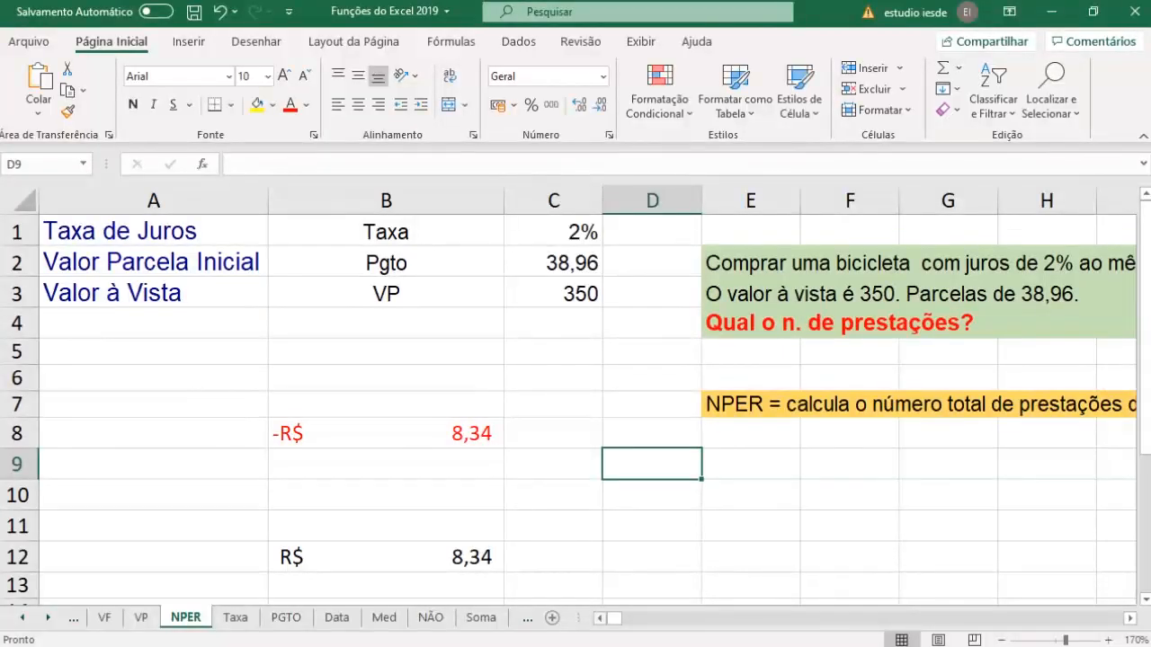
pyautogui.click(385, 434)
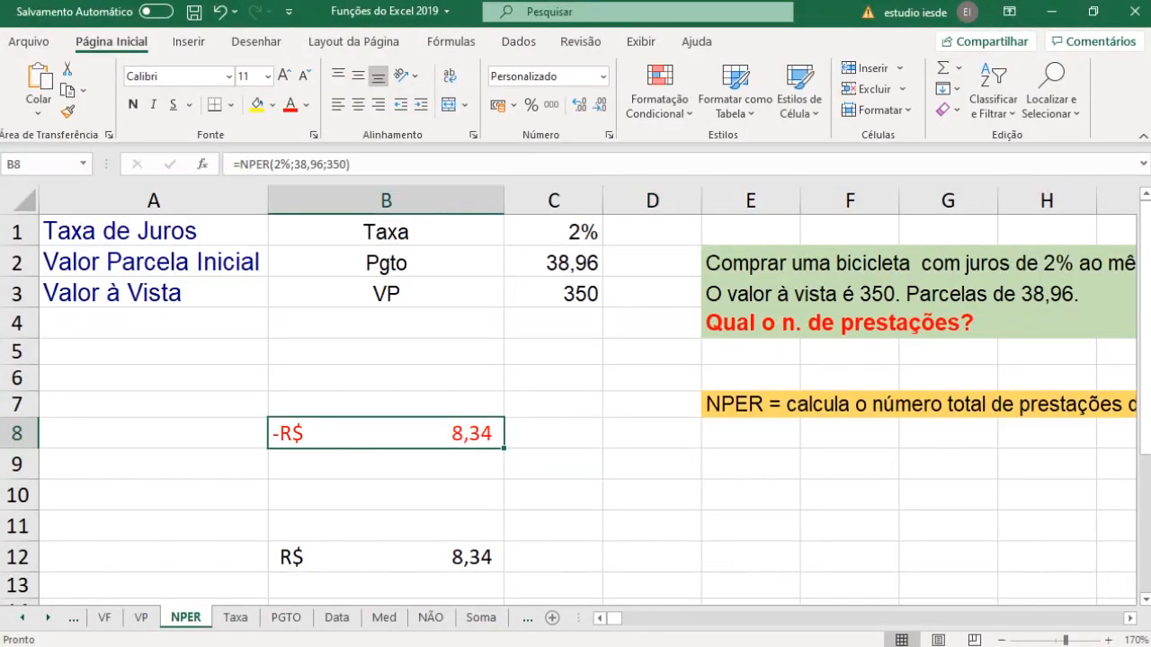
pyautogui.press('F2')
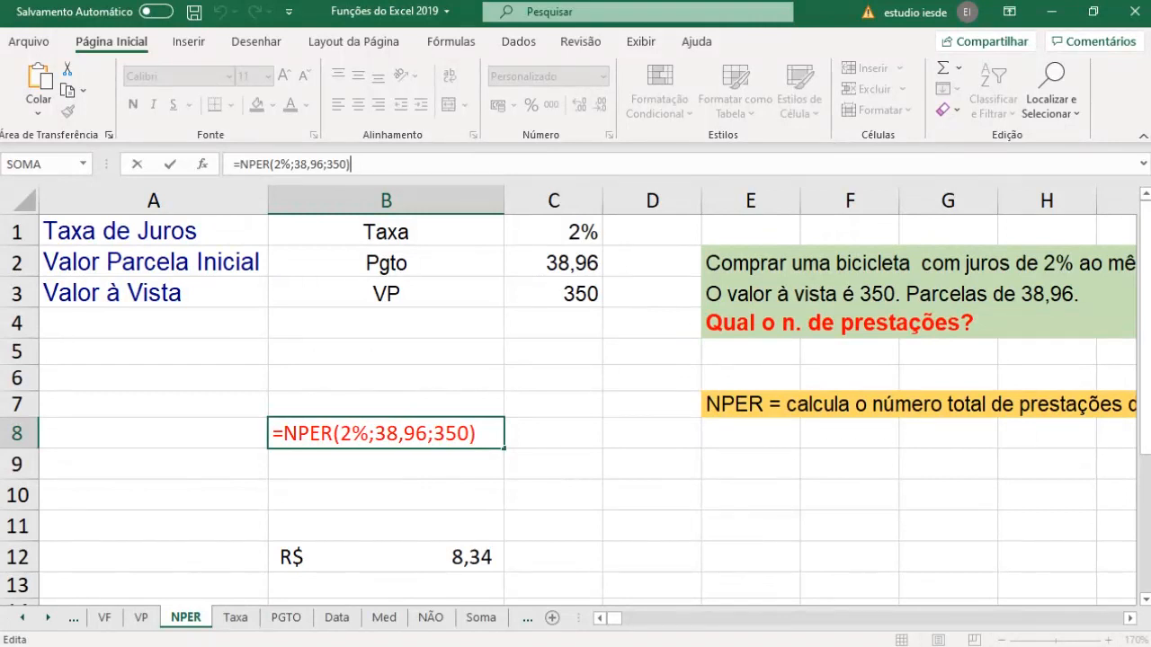
pyautogui.click(386, 495)
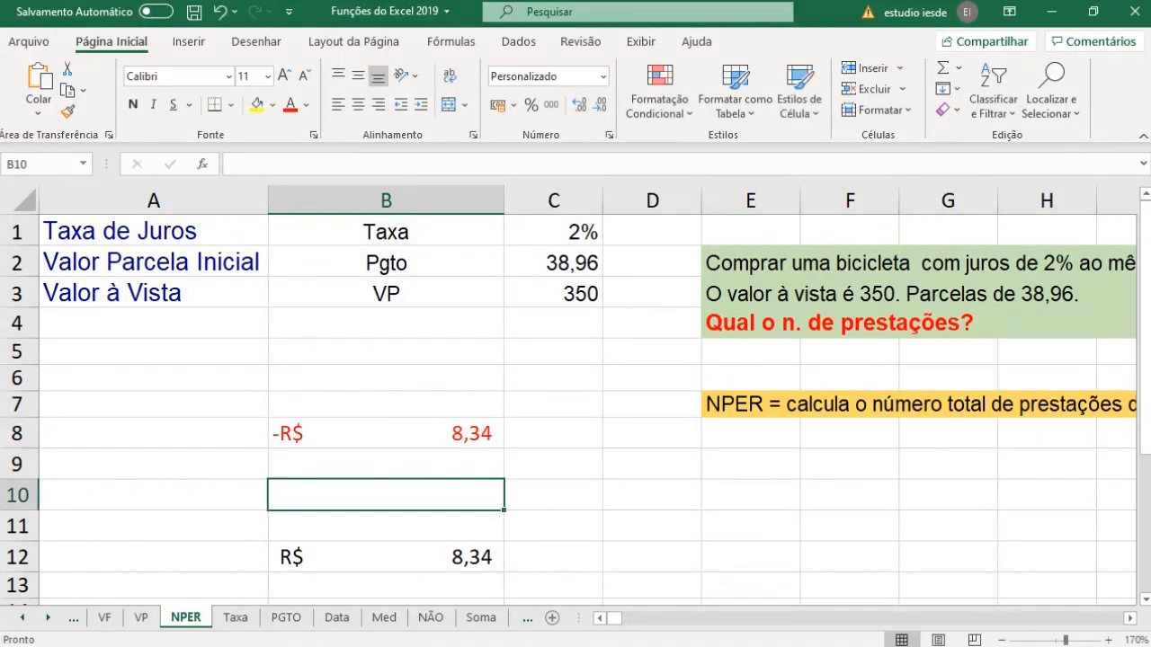
# Examine the ABS version of the NPER formula in cell B12, leaving it as is
pyautogui.click(386, 558)
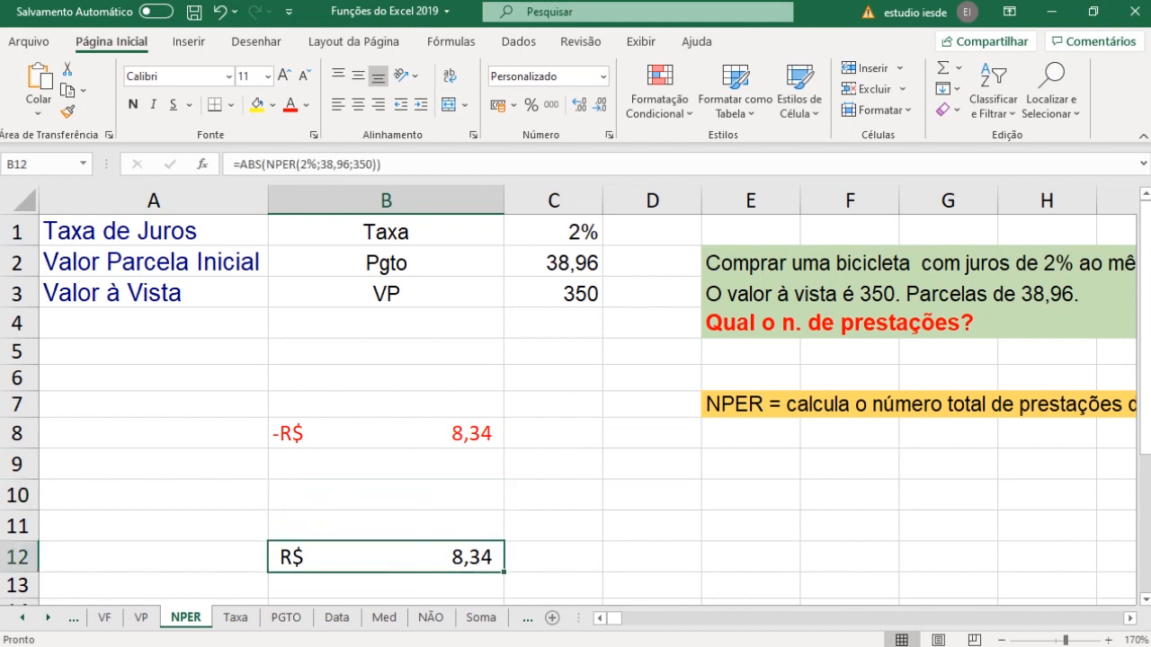
pyautogui.press('F2')
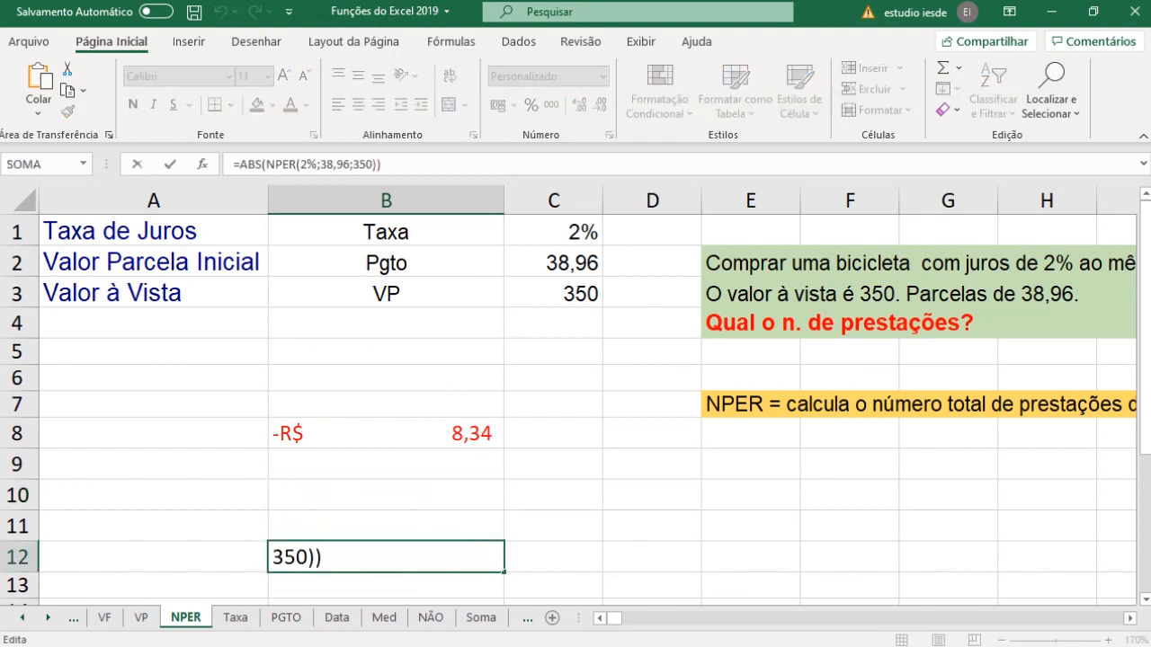
pyautogui.click(386, 495)
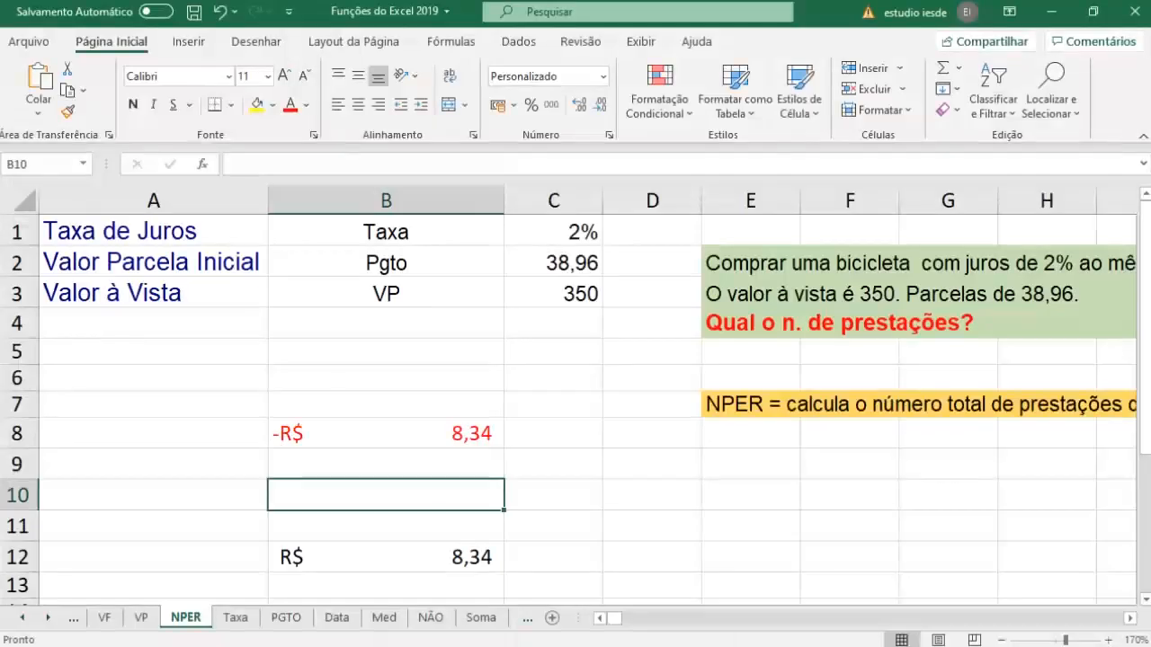
# Examine the TAXA formula in cell B8 of the Taxa sheet against the interest-rate problem text
pyautogui.click(235, 618)
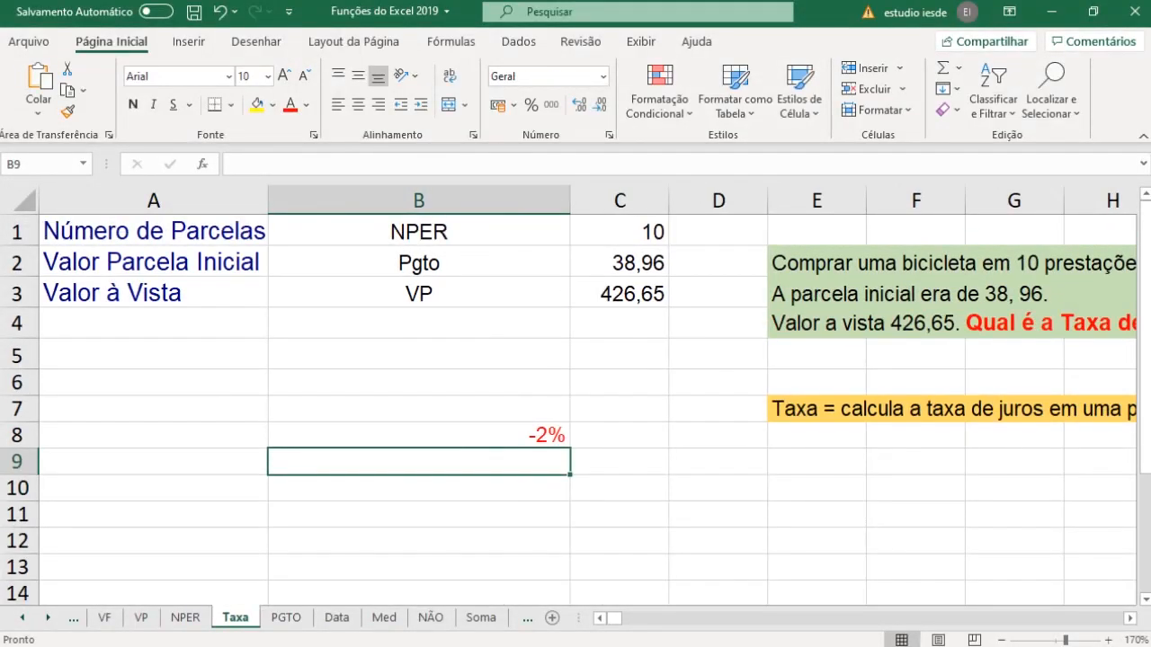
pyautogui.click(419, 435)
pyautogui.click(370, 164)
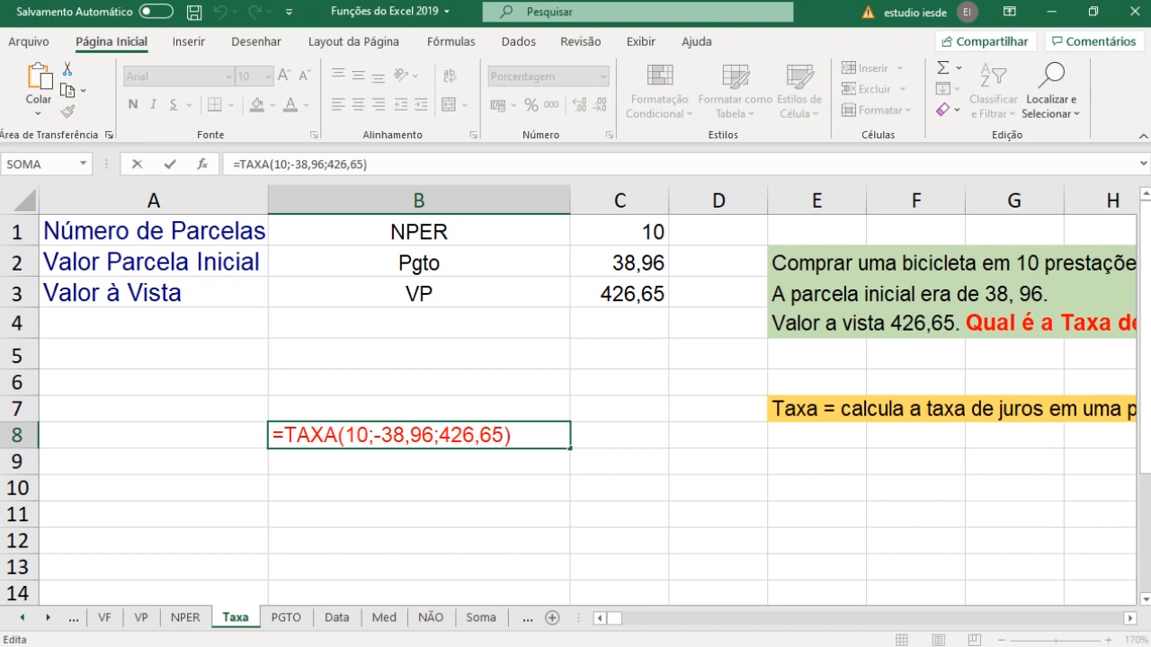
pyautogui.hscroll(2, 588, 409)
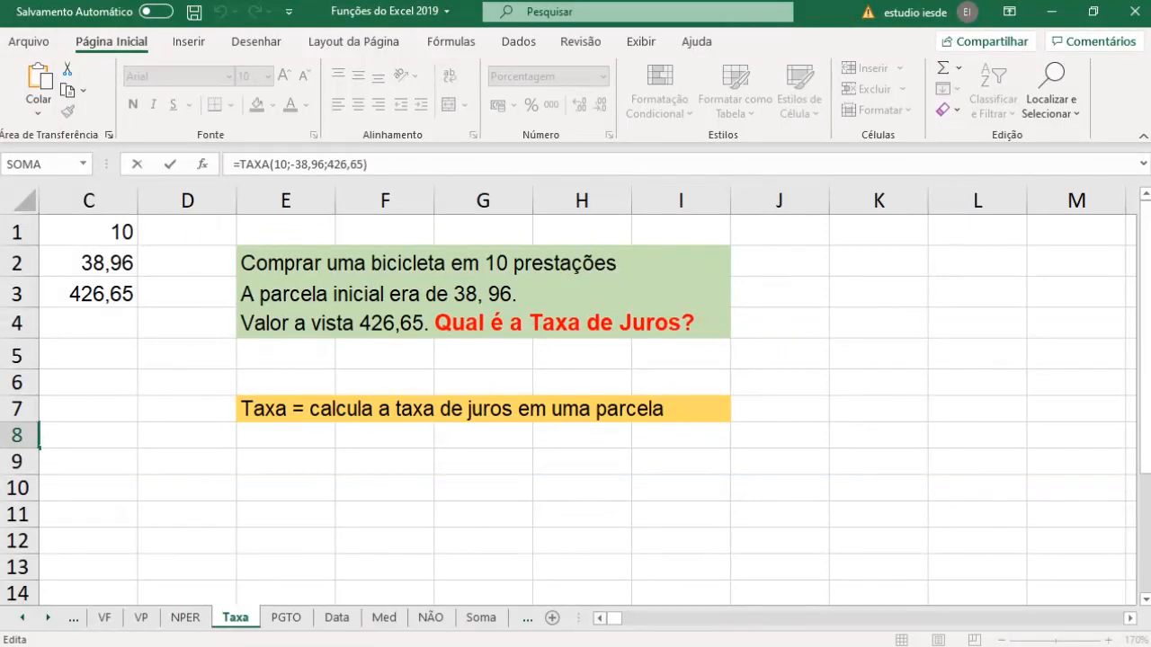
pyautogui.hscroll(-2, 586, 395)
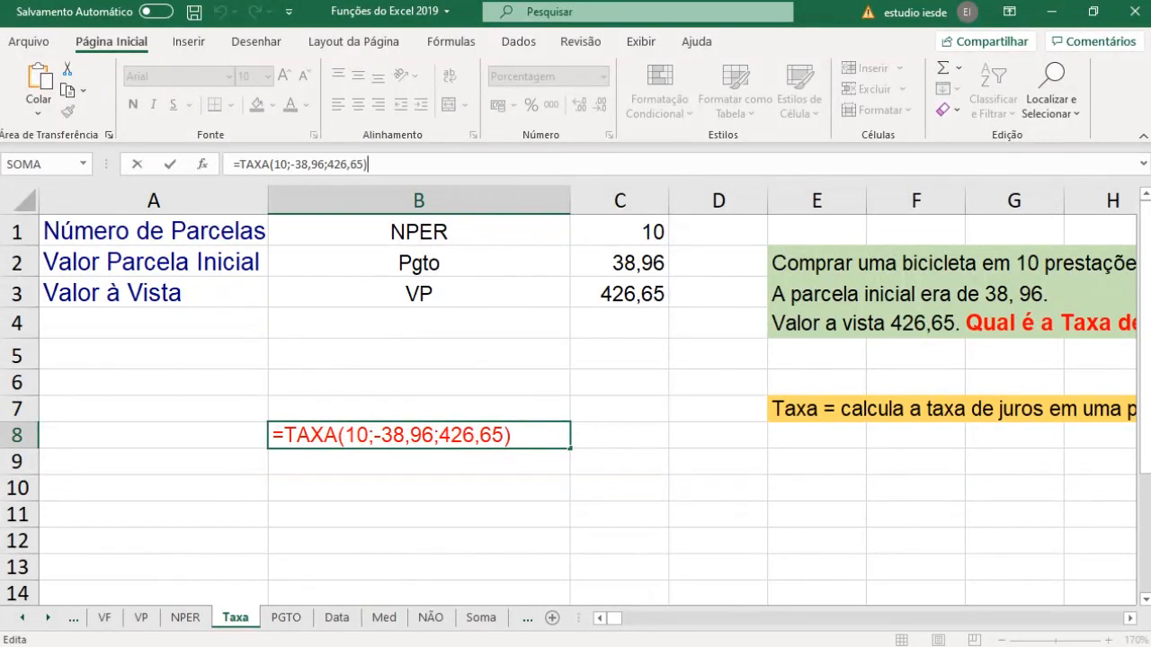
pyautogui.press('Return')
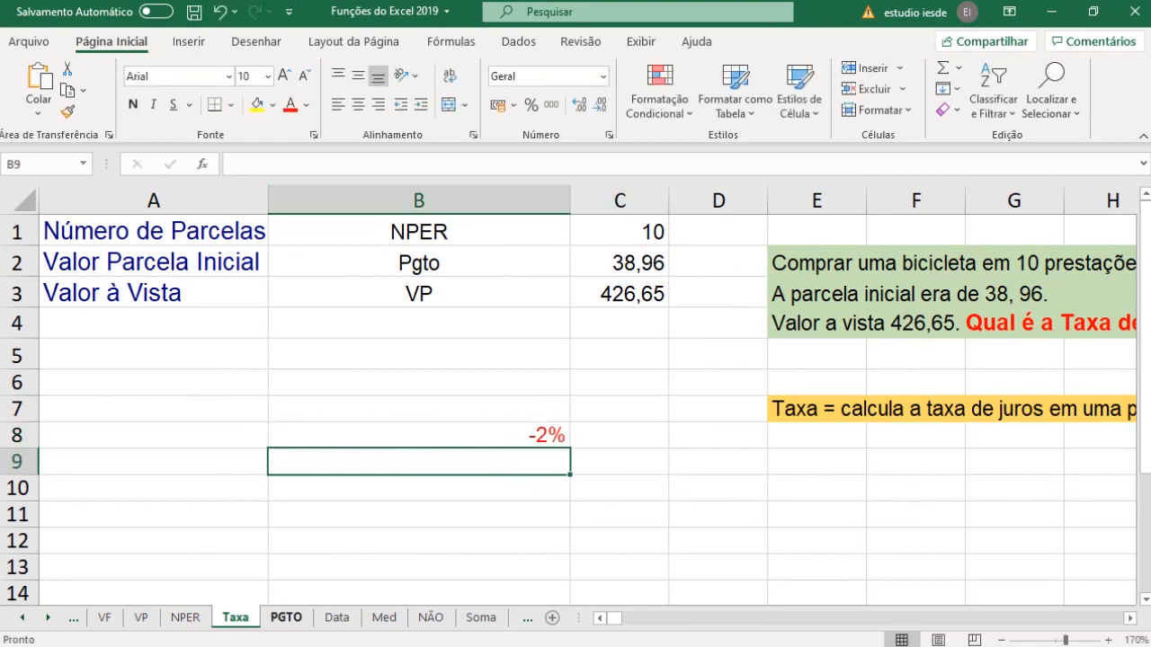
# Examine the PGTO formula in cell B8 of the PGTO sheet, leaving it as is
pyautogui.hotkey('ctrl', 'pagedown')
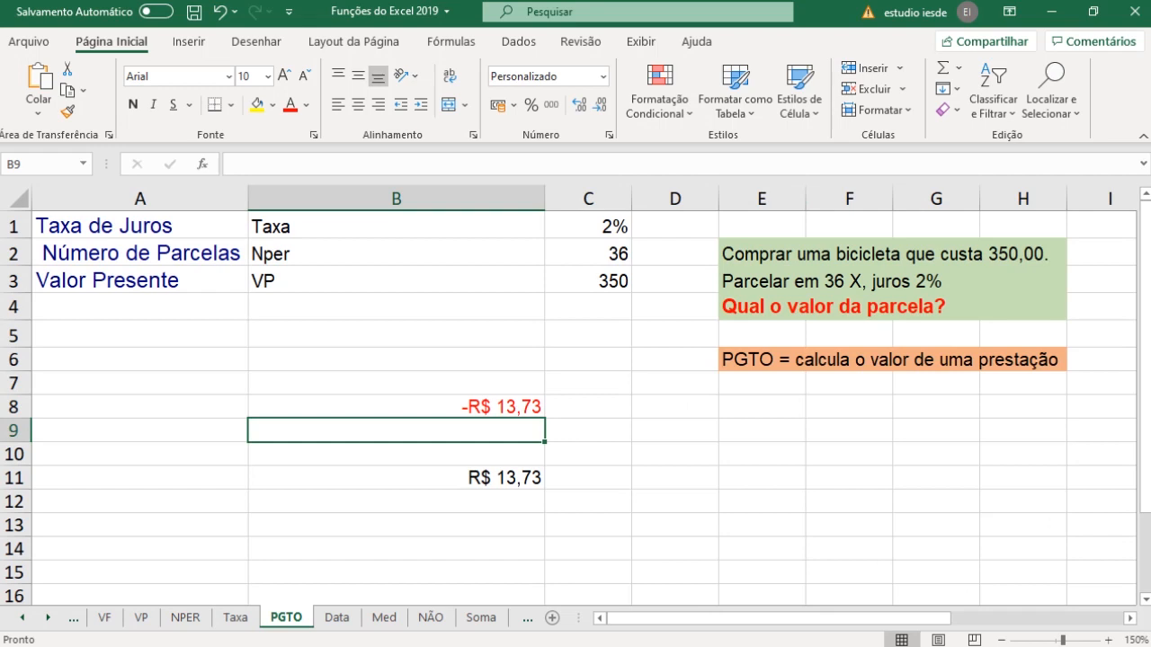
pyautogui.click(396, 407)
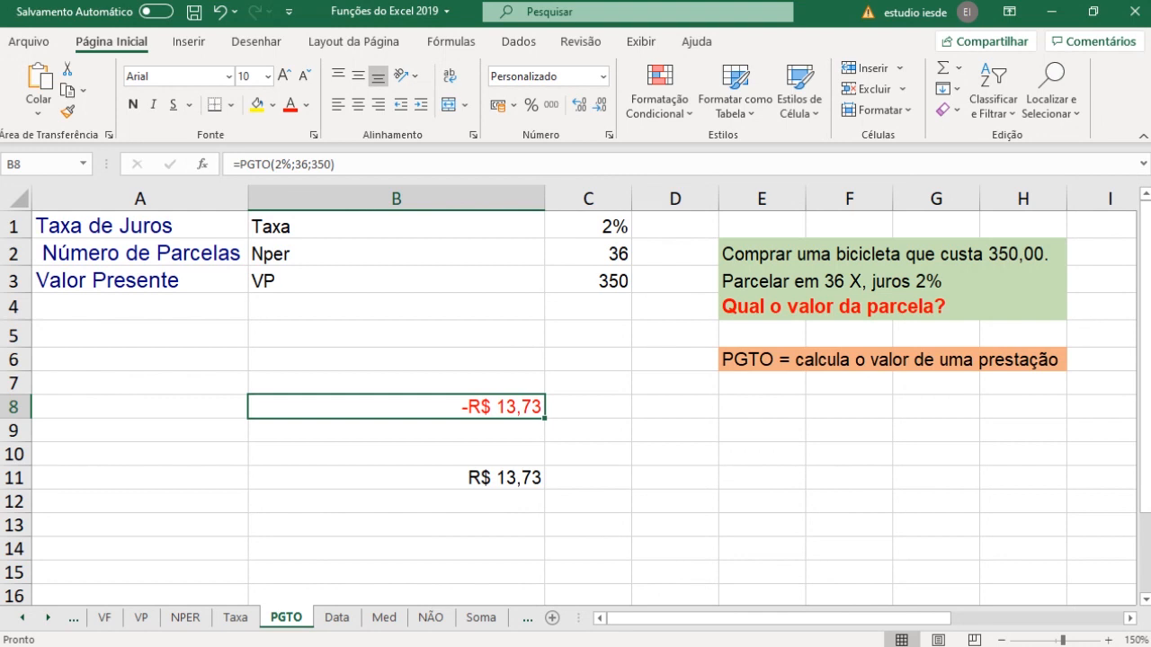
pyautogui.press('F2')
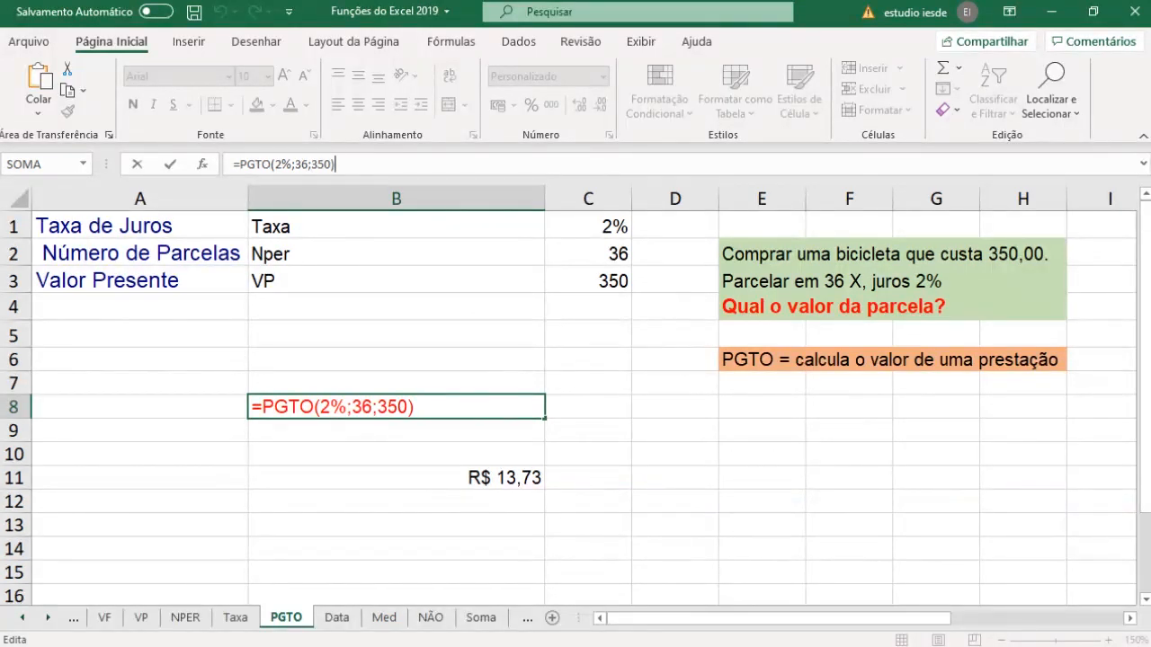
pyautogui.press('Return')
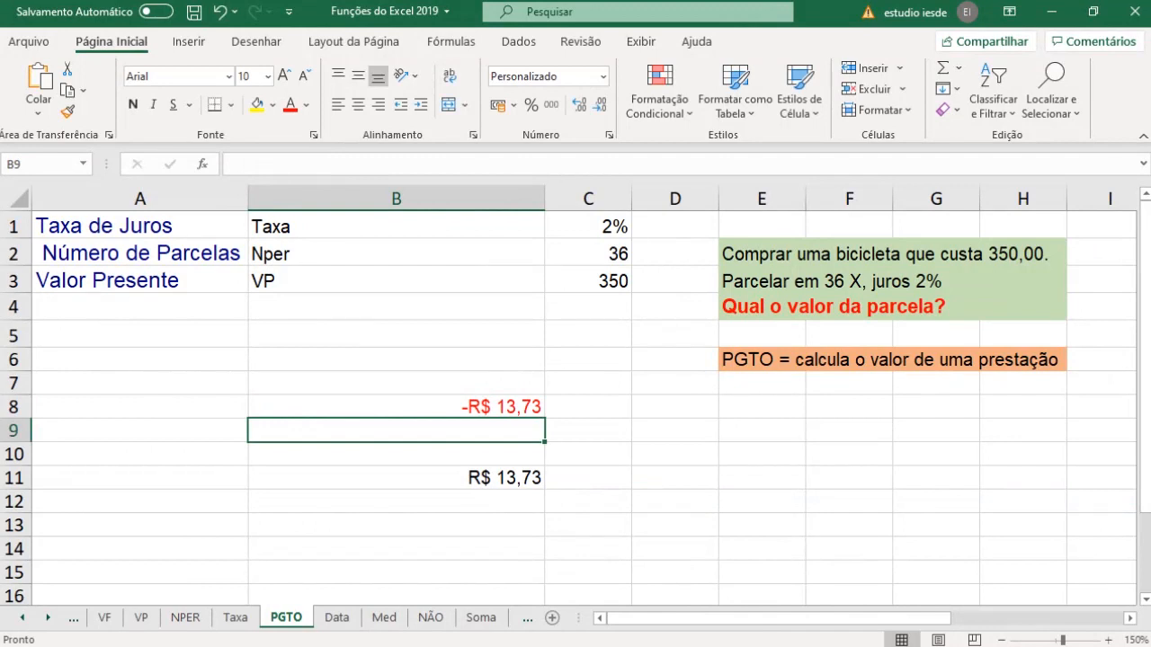
pyautogui.click(396, 407)
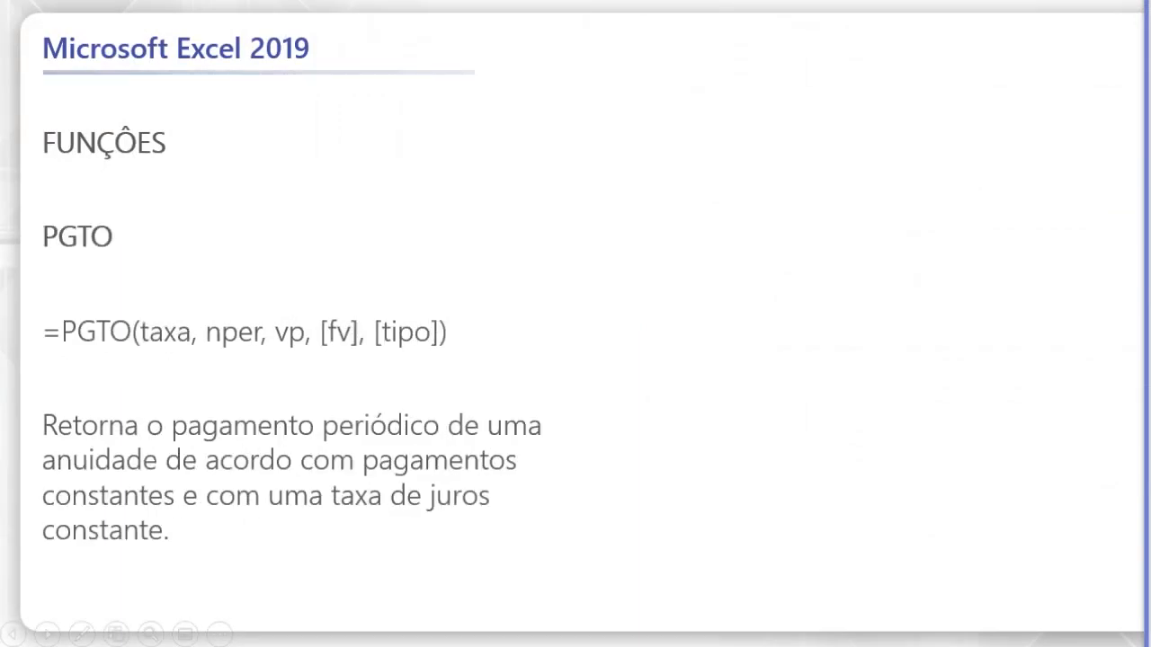
pyautogui.press('Right')
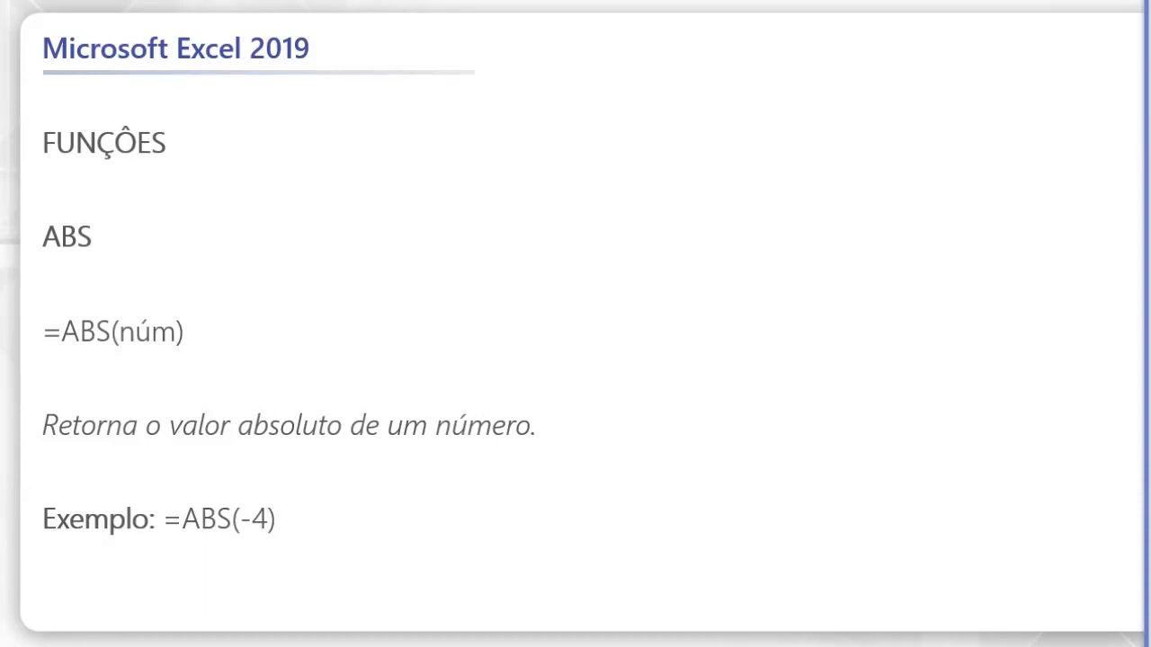
pyautogui.press('Right')
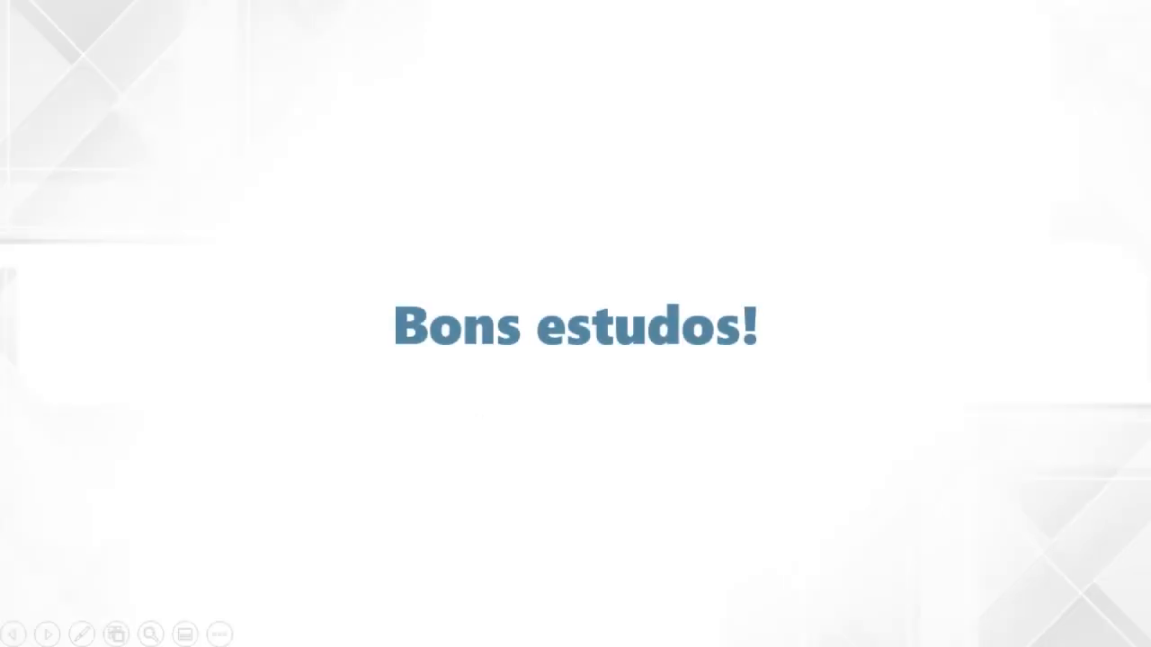